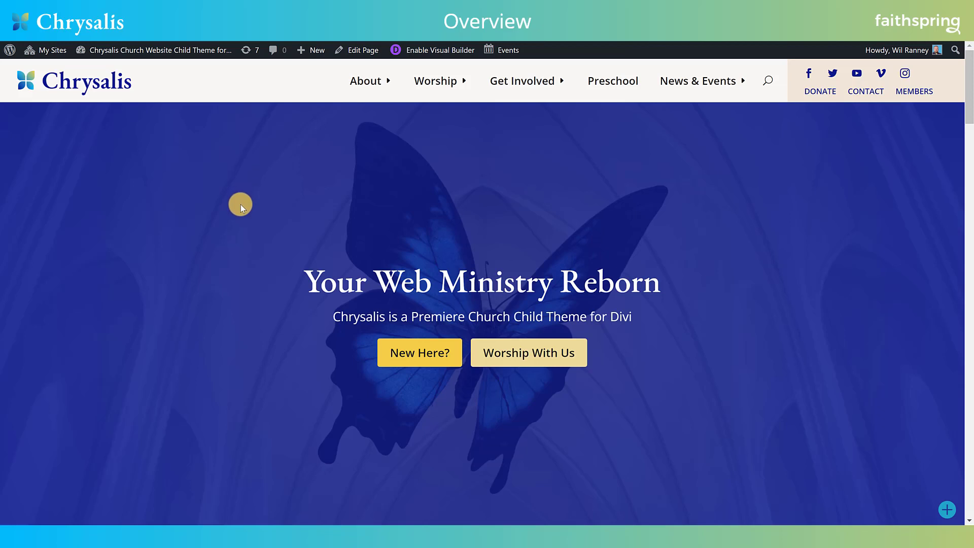
{"action": "scroll", "coordinate": [256, 201], "scroll_direction": "down", "scroll_amount": 4}
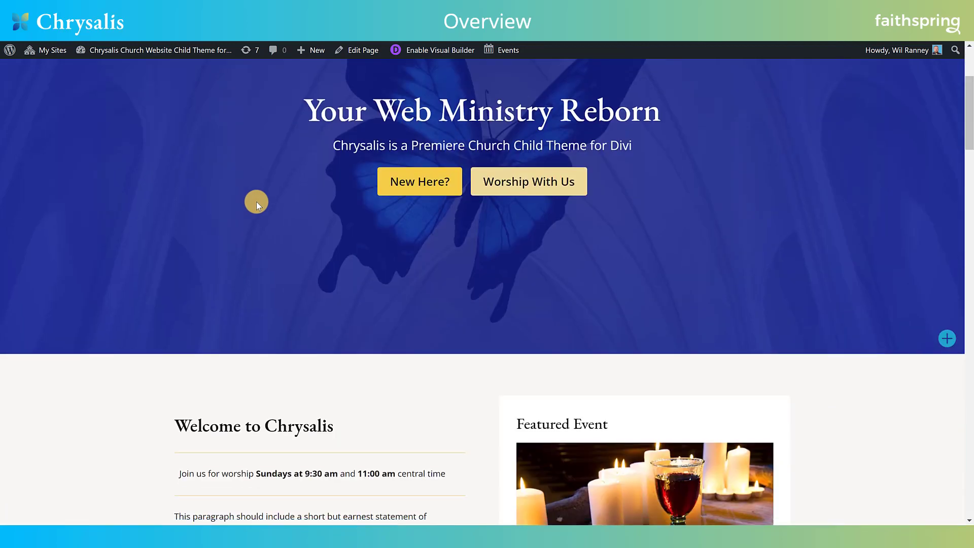
{"action": "scroll", "coordinate": [256, 202], "scroll_direction": "down", "scroll_amount": 2}
{"action": "scroll", "coordinate": [257, 202], "scroll_direction": "down", "scroll_amount": 2}
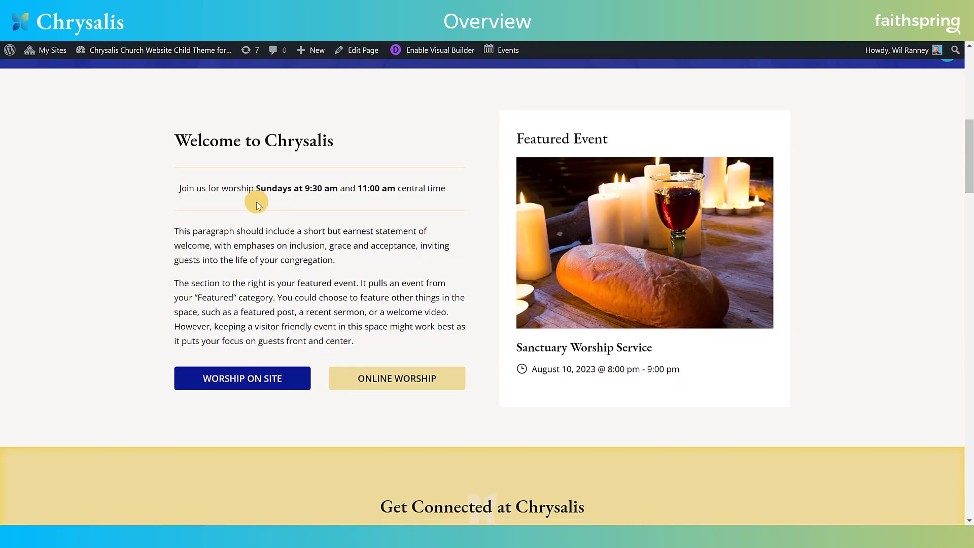
{"action": "scroll", "coordinate": [256, 201], "scroll_direction": "down", "scroll_amount": 6}
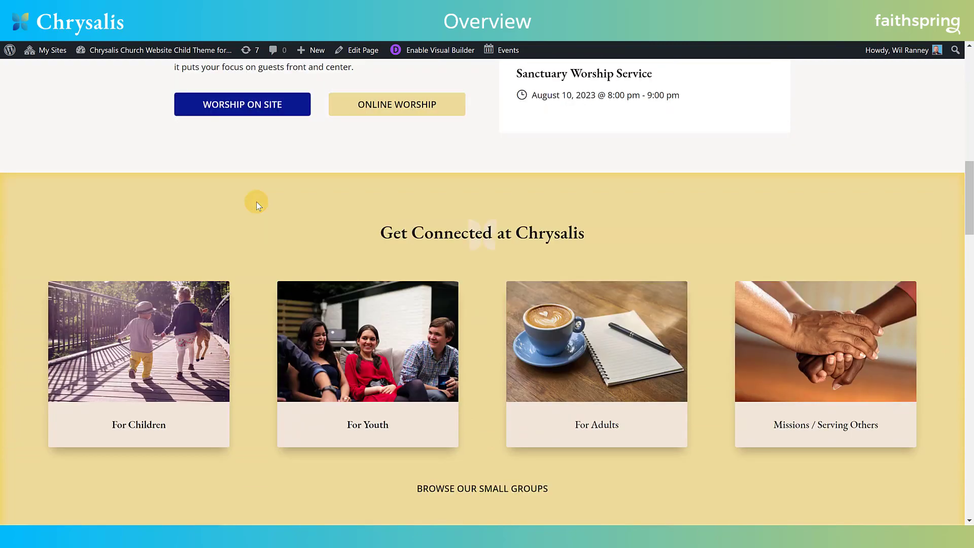
{"action": "scroll", "coordinate": [256, 201], "scroll_direction": "down", "scroll_amount": 6}
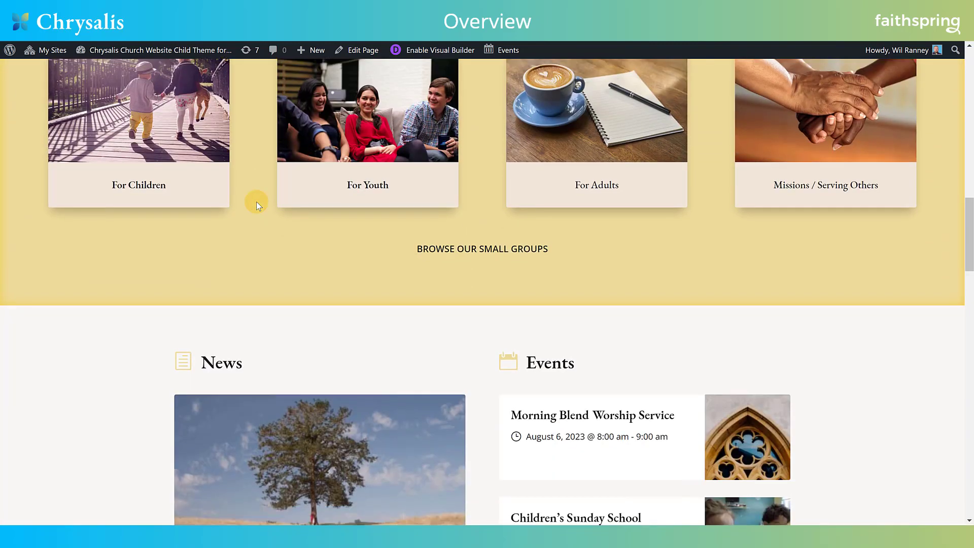
{"action": "scroll", "coordinate": [256, 202], "scroll_direction": "down", "scroll_amount": 2}
{"action": "scroll", "coordinate": [125, 241], "scroll_direction": "down", "scroll_amount": 4}
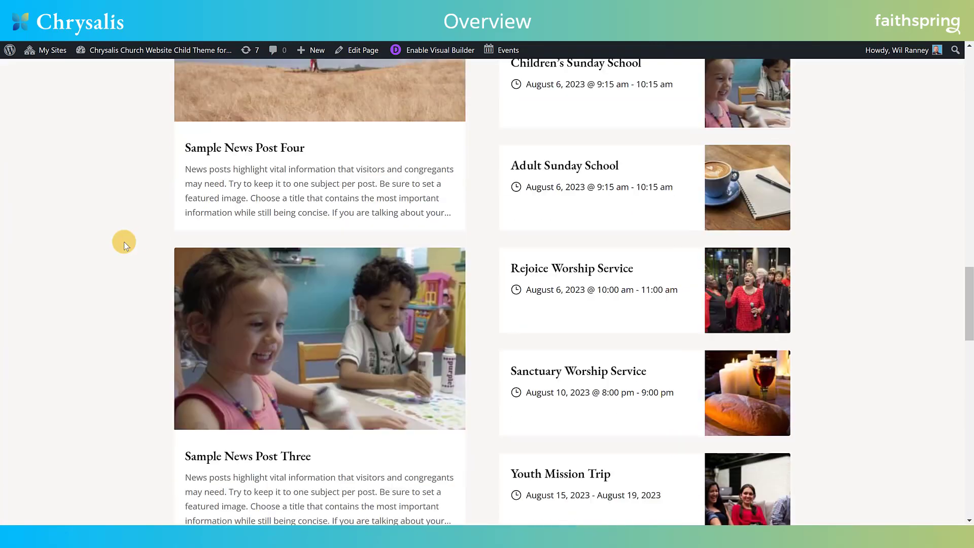
{"action": "scroll", "coordinate": [125, 241], "scroll_direction": "down", "scroll_amount": 3}
{"action": "scroll", "coordinate": [124, 240], "scroll_direction": "up", "scroll_amount": 7}
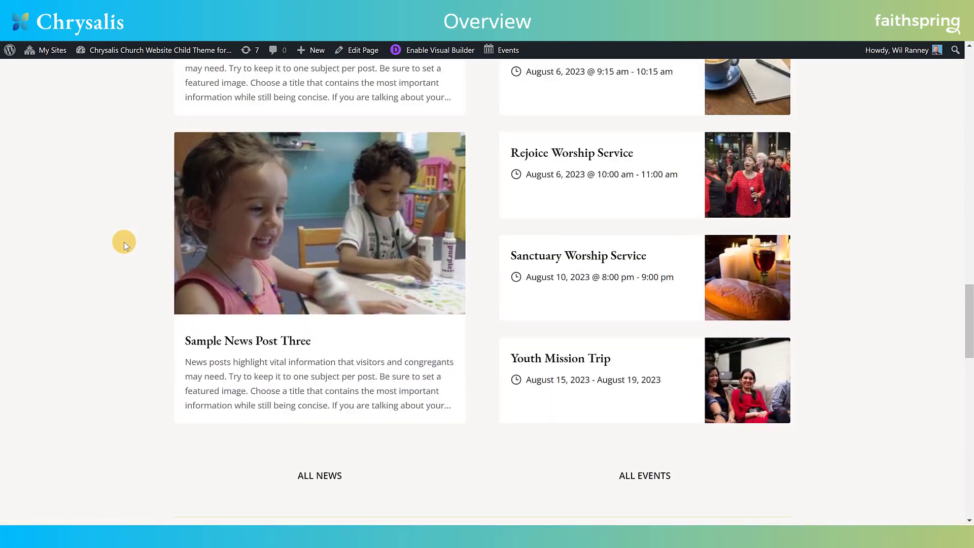
{"action": "scroll", "coordinate": [124, 241], "scroll_direction": "up", "scroll_amount": 10}
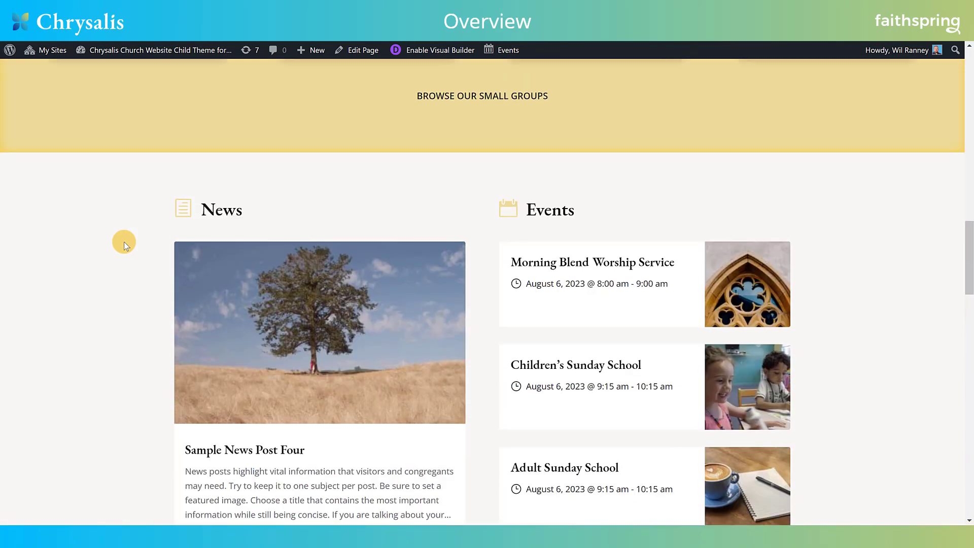
{"action": "scroll", "coordinate": [124, 242], "scroll_direction": "up", "scroll_amount": 11}
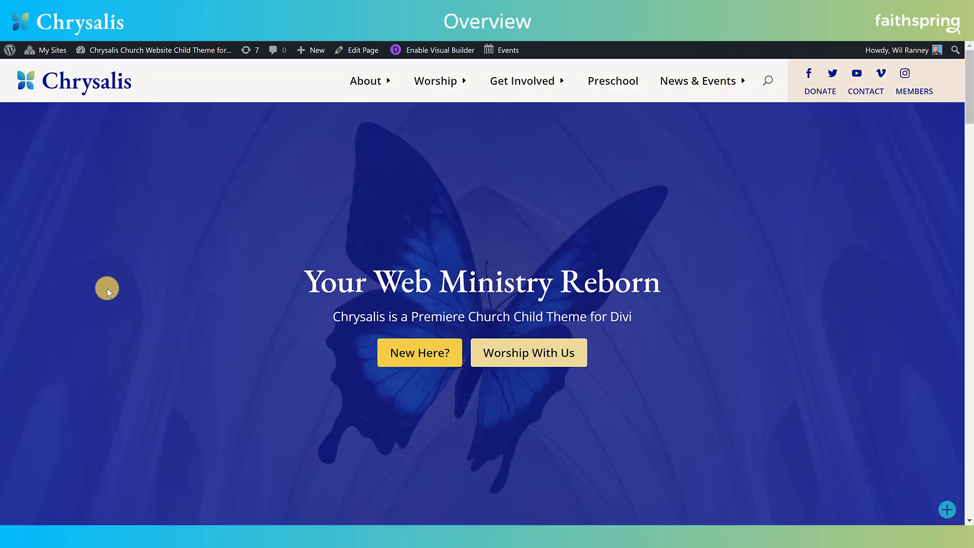
{"action": "scroll", "coordinate": [108, 288], "scroll_direction": "down", "scroll_amount": 5}
{"action": "scroll", "coordinate": [108, 289], "scroll_direction": "down", "scroll_amount": 4}
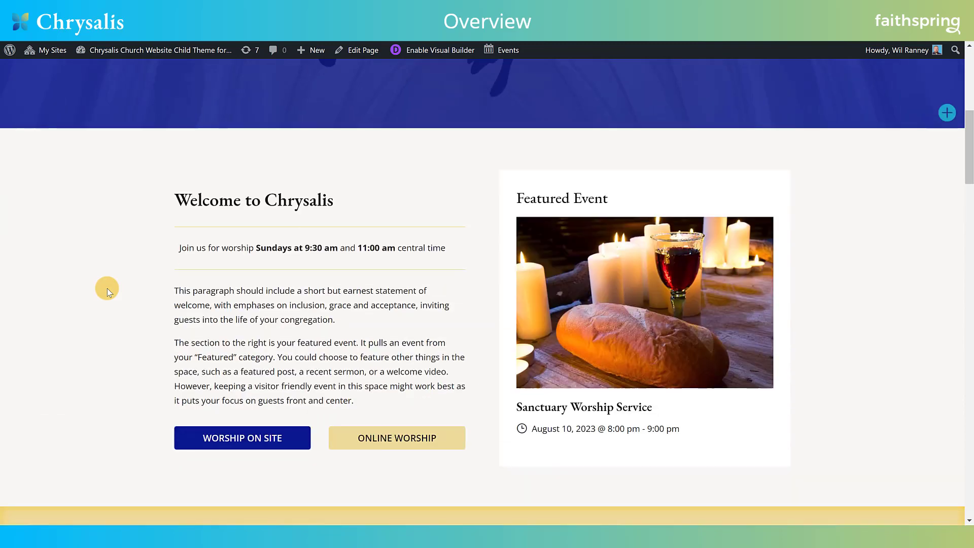
{"action": "scroll", "coordinate": [108, 290], "scroll_direction": "down", "scroll_amount": 5}
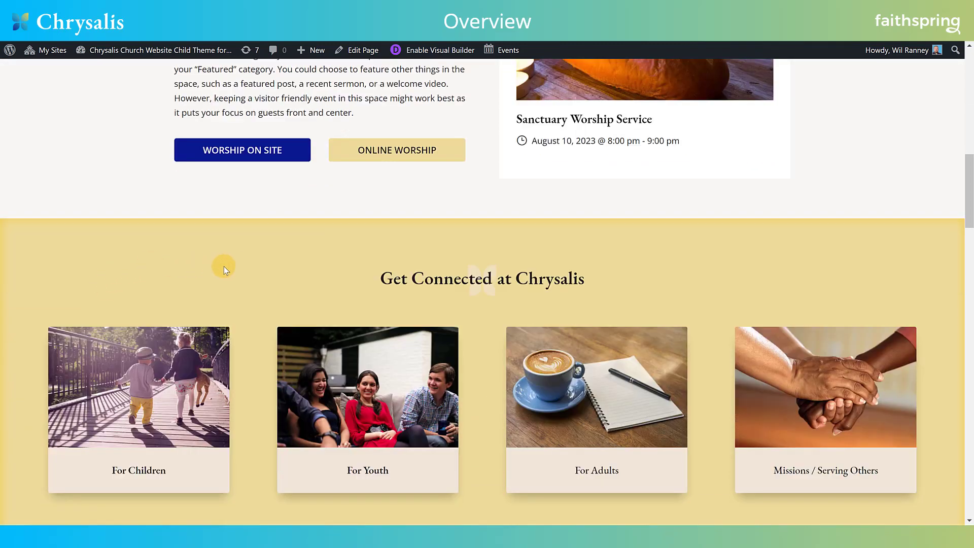
{"action": "scroll", "coordinate": [250, 329], "scroll_direction": "down", "scroll_amount": 2}
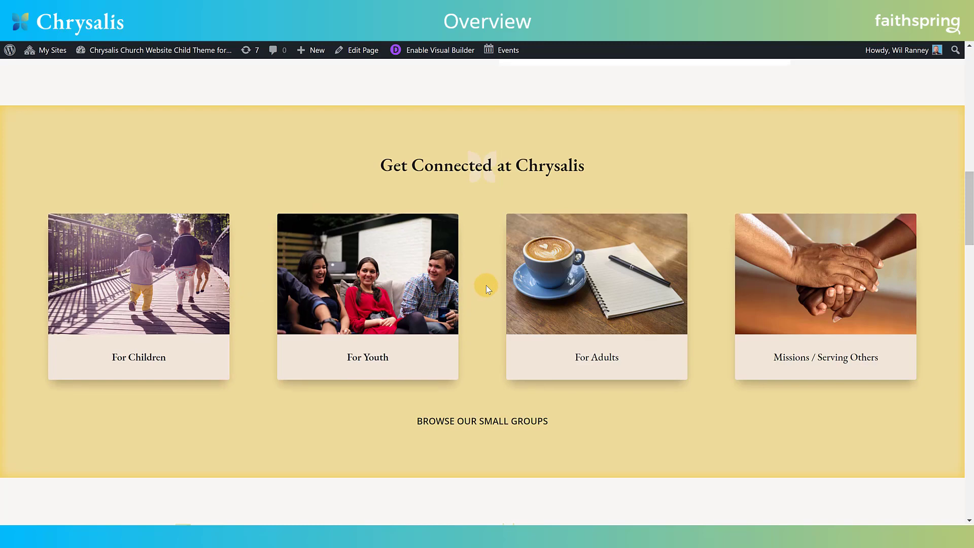
{"action": "scroll", "coordinate": [487, 286], "scroll_direction": "up", "scroll_amount": 5}
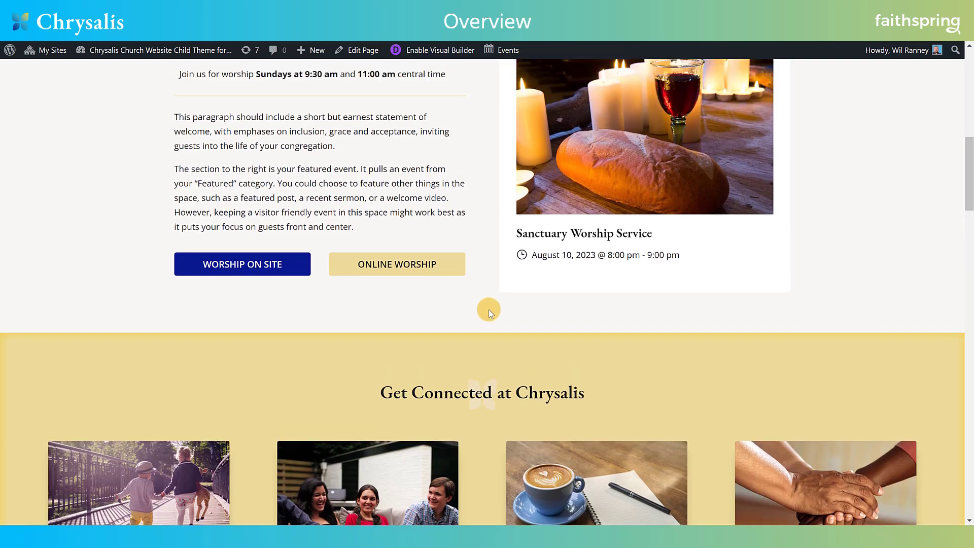
{"action": "scroll", "coordinate": [488, 310], "scroll_direction": "up", "scroll_amount": 3}
{"action": "scroll", "coordinate": [488, 310], "scroll_direction": "down", "scroll_amount": 8}
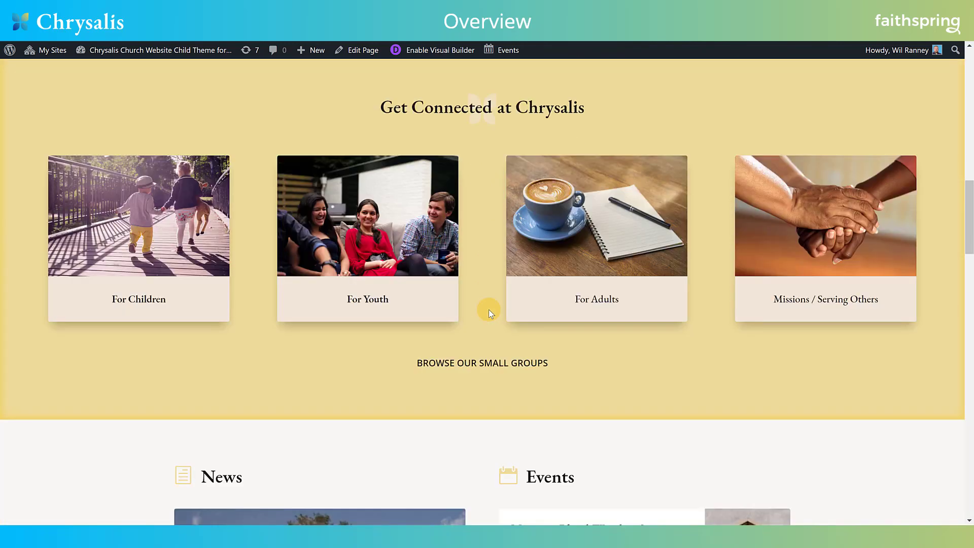
{"action": "scroll", "coordinate": [488, 310], "scroll_direction": "down", "scroll_amount": 3}
{"action": "scroll", "coordinate": [489, 310], "scroll_direction": "up", "scroll_amount": 5}
{"action": "scroll", "coordinate": [488, 311], "scroll_direction": "up", "scroll_amount": 5}
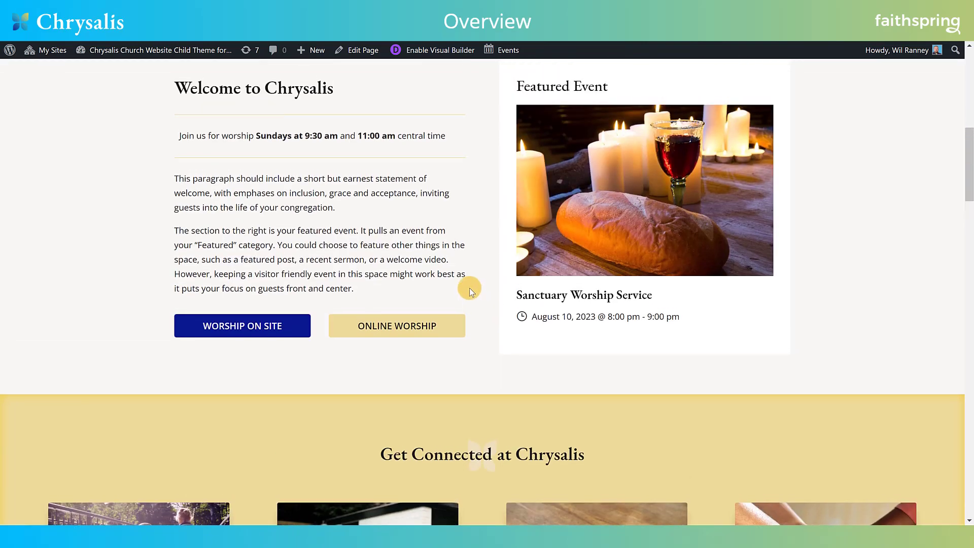
{"action": "scroll", "coordinate": [469, 288], "scroll_direction": "up", "scroll_amount": 3}
{"action": "scroll", "coordinate": [325, 362], "scroll_direction": "down", "scroll_amount": 2}
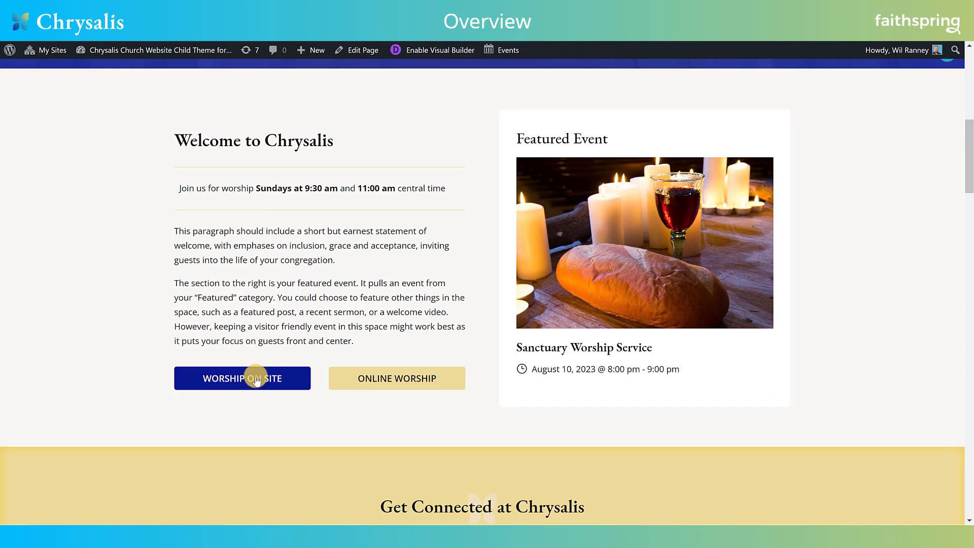
{"action": "left_click", "coordinate": [257, 379]}
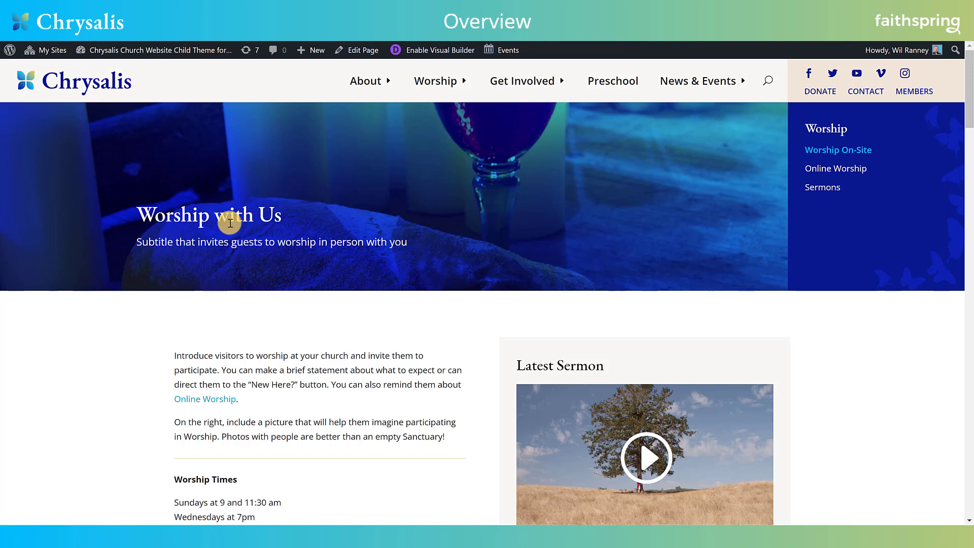
{"action": "key", "text": "F5"}
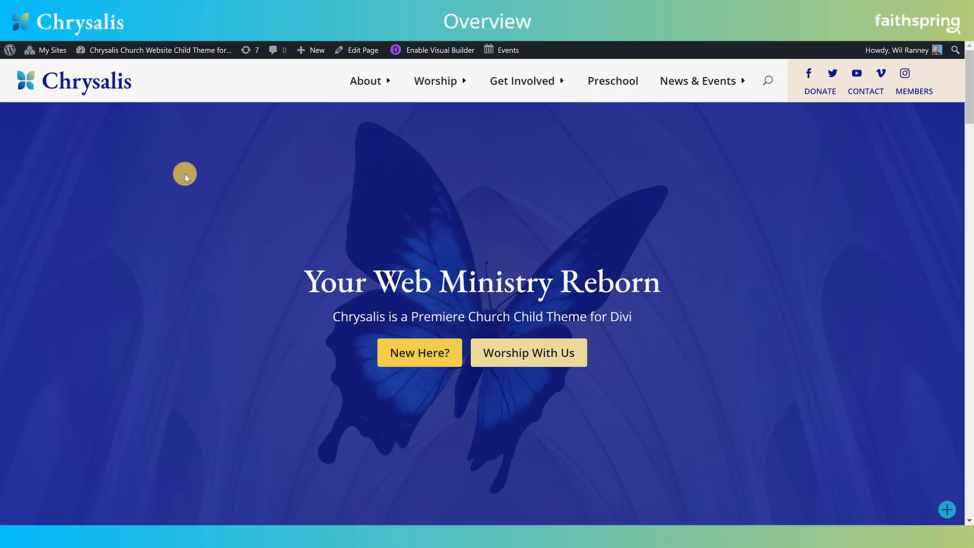
{"action": "scroll", "coordinate": [182, 192], "scroll_direction": "down", "scroll_amount": 1}
{"action": "scroll", "coordinate": [181, 192], "scroll_direction": "up", "scroll_amount": 1}
{"action": "scroll", "coordinate": [224, 172], "scroll_direction": "down", "scroll_amount": 5}
{"action": "scroll", "coordinate": [225, 173], "scroll_direction": "down", "scroll_amount": 7}
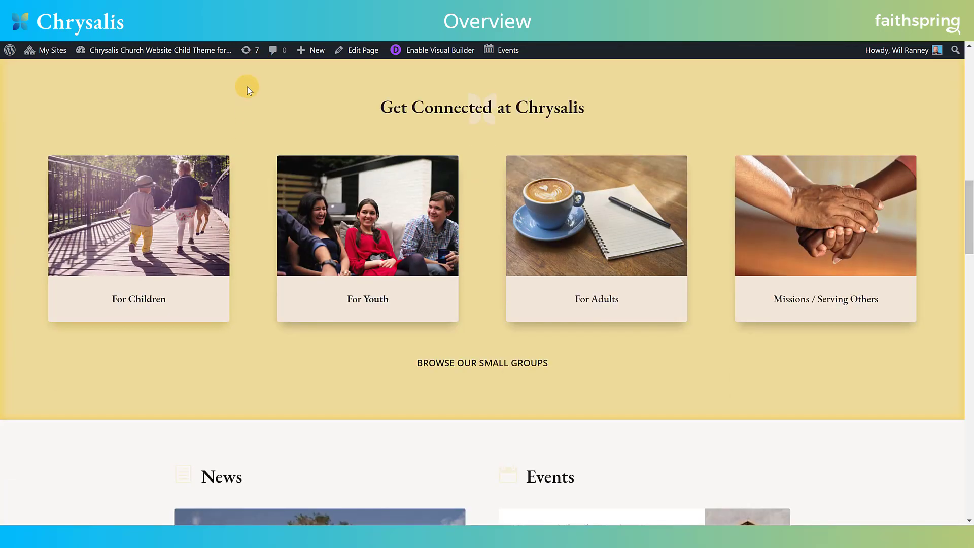
{"action": "scroll", "coordinate": [265, 247], "scroll_direction": "up", "scroll_amount": 2}
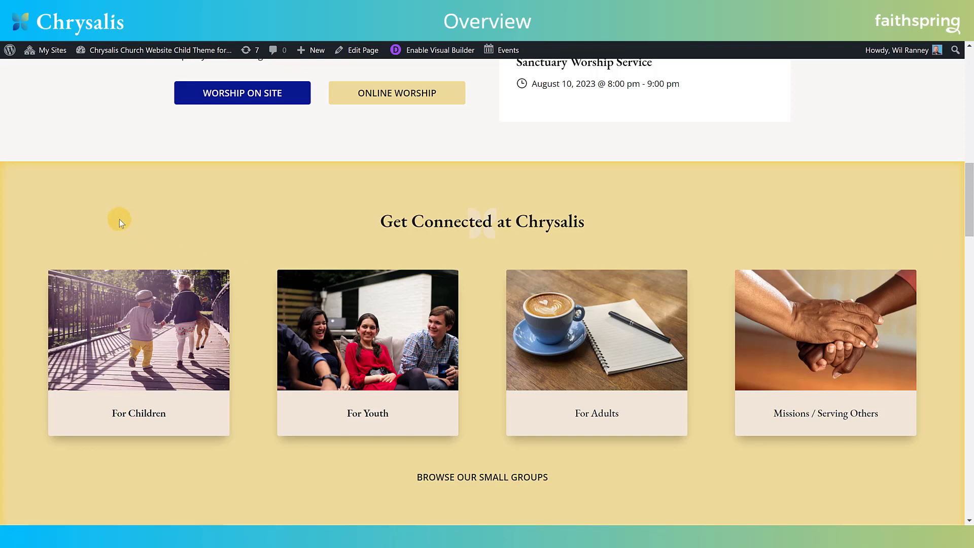
{"action": "scroll", "coordinate": [119, 219], "scroll_direction": "up", "scroll_amount": 10}
{"action": "scroll", "coordinate": [119, 220], "scroll_direction": "up", "scroll_amount": 2}
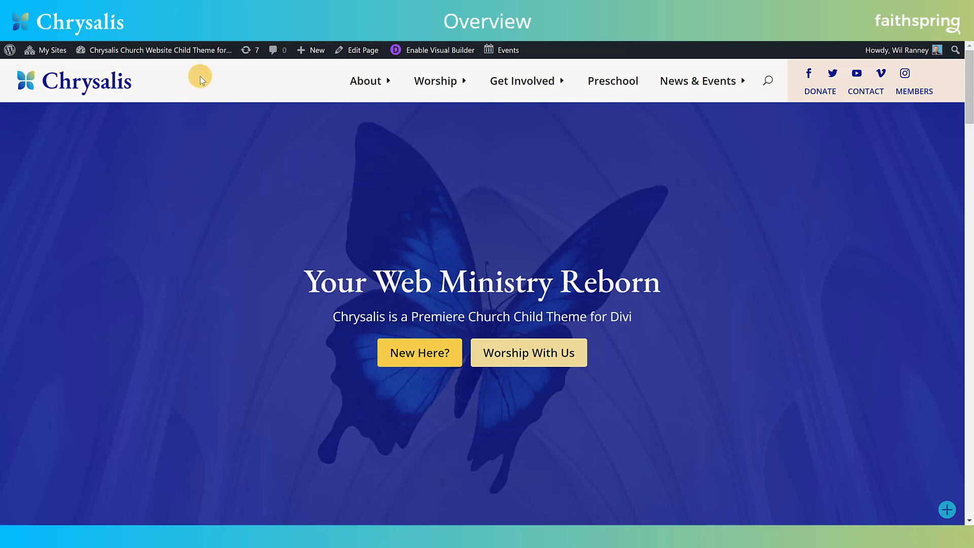
{"action": "scroll", "coordinate": [184, 174], "scroll_direction": "down", "scroll_amount": 7}
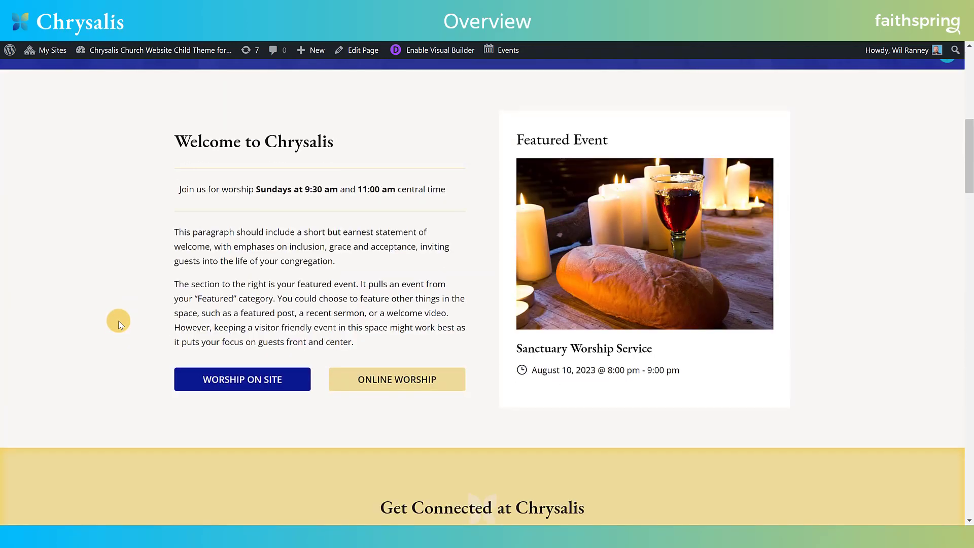
{"action": "scroll", "coordinate": [117, 321], "scroll_direction": "up", "scroll_amount": 3}
{"action": "scroll", "coordinate": [118, 320], "scroll_direction": "up", "scroll_amount": 5}
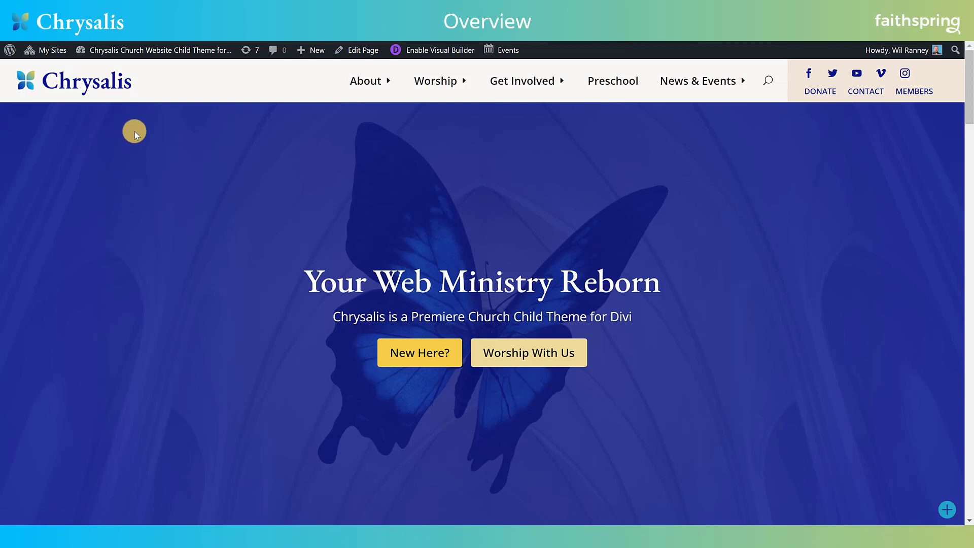
Enable the Visual Builder and show global colours for the Worship On Site button's #0b1c91 background
{"action": "left_click", "coordinate": [431, 52]}
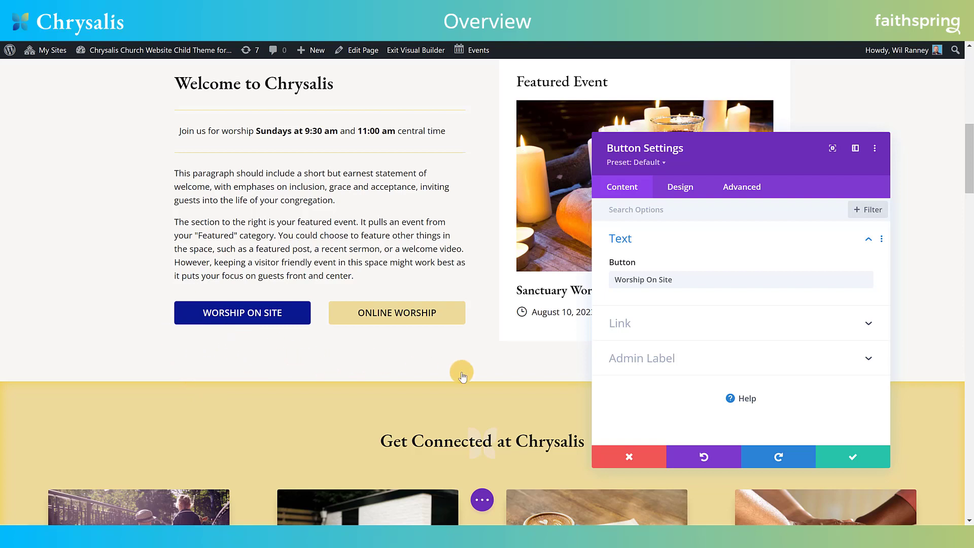
{"action": "left_click", "coordinate": [687, 196]}
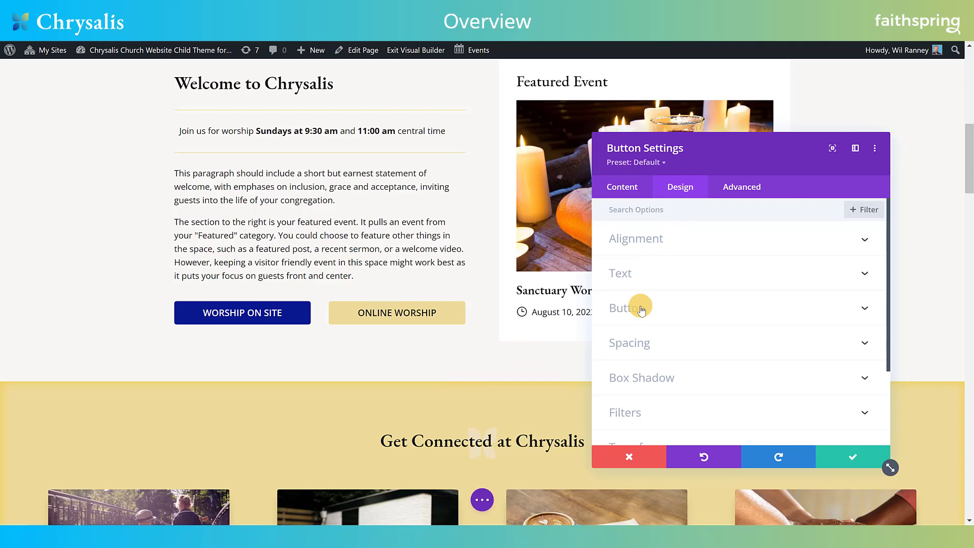
{"action": "left_click", "coordinate": [638, 306]}
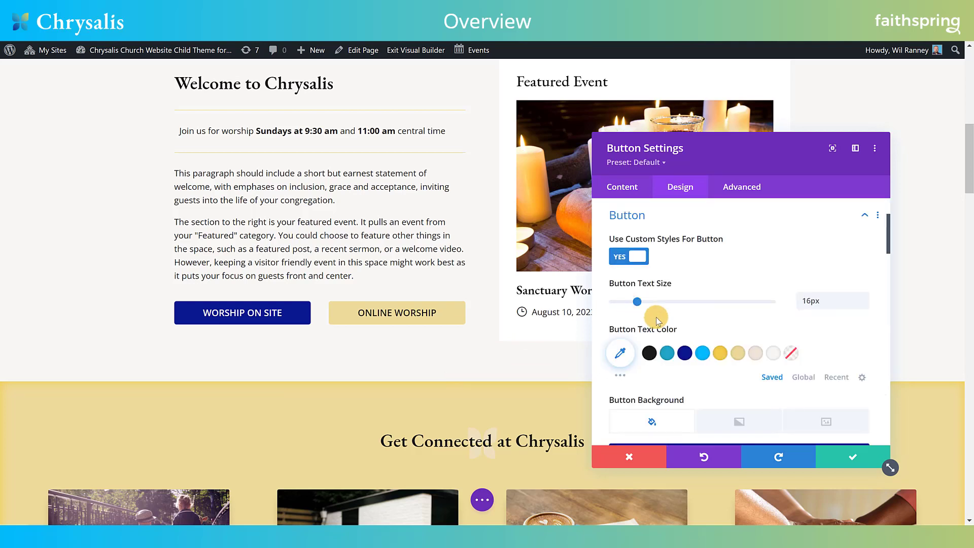
{"action": "scroll", "coordinate": [702, 294], "scroll_direction": "down", "scroll_amount": 4}
{"action": "scroll", "coordinate": [702, 303], "scroll_direction": "down", "scroll_amount": 2}
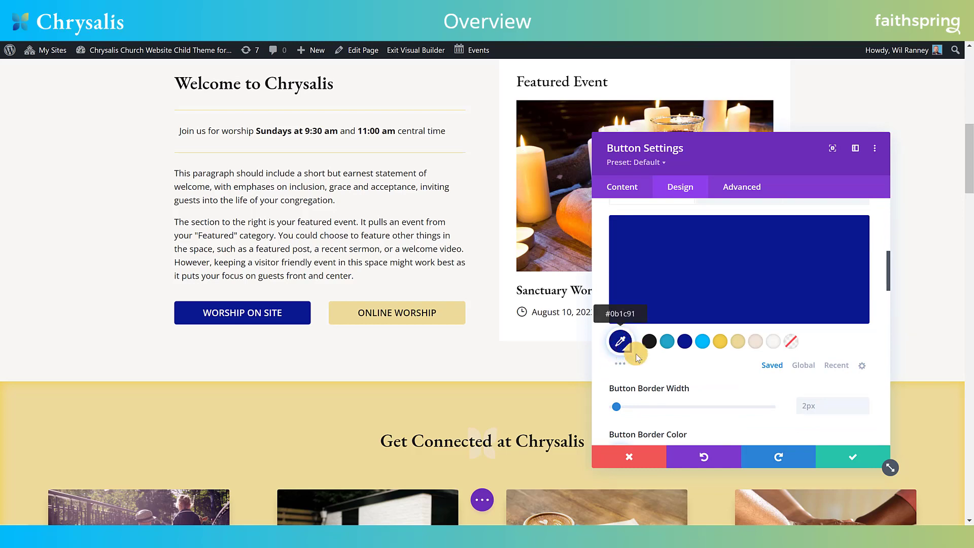
{"action": "left_click", "coordinate": [802, 366]}
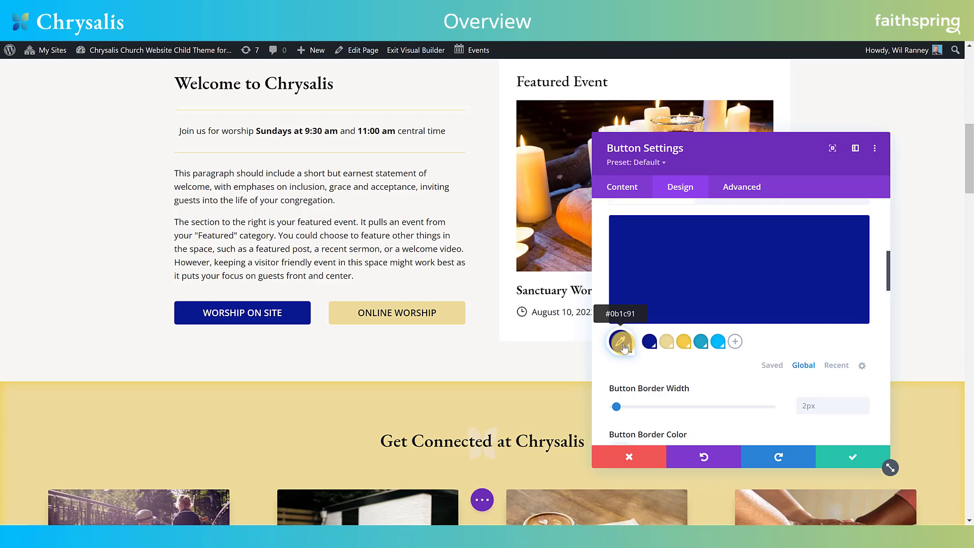
Drag the Worship On Site button's background colour picker to a green shade, then scroll the homepage
{"action": "left_click_drag", "start_coordinate": [672, 287], "coordinate": [684, 301]}
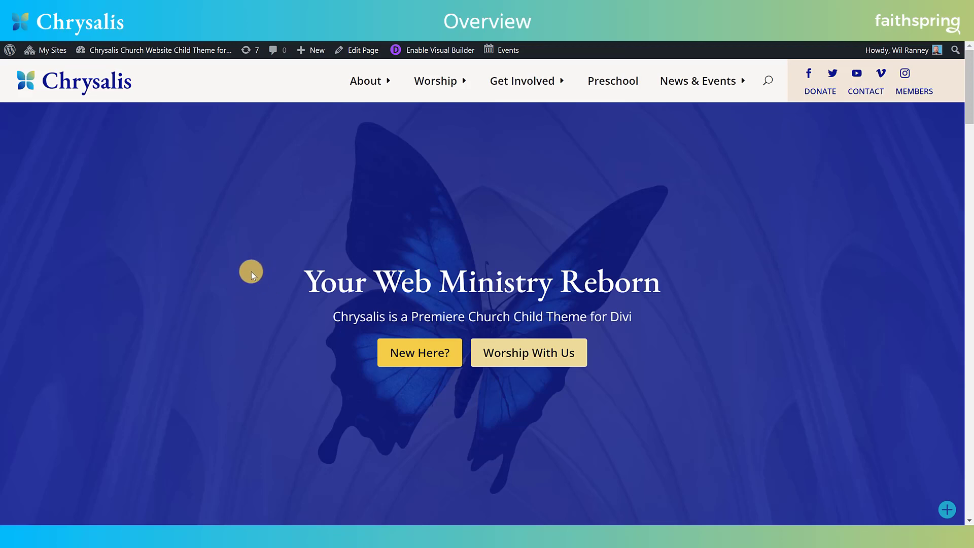
{"action": "scroll", "coordinate": [251, 272], "scroll_direction": "down", "scroll_amount": 4}
{"action": "scroll", "coordinate": [251, 271], "scroll_direction": "down", "scroll_amount": 4}
{"action": "scroll", "coordinate": [251, 272], "scroll_direction": "down", "scroll_amount": 2}
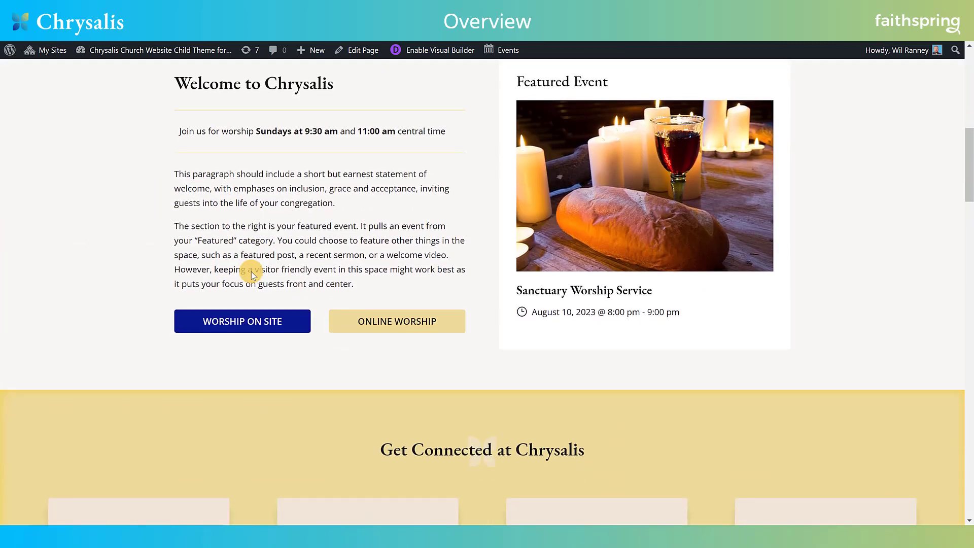
{"action": "scroll", "coordinate": [251, 272], "scroll_direction": "down", "scroll_amount": 2}
{"action": "scroll", "coordinate": [251, 272], "scroll_direction": "down", "scroll_amount": 5}
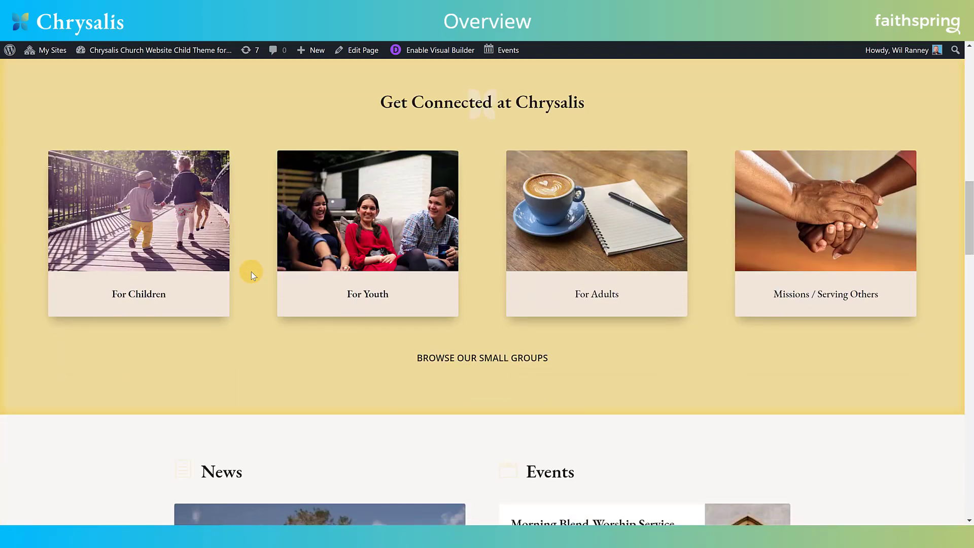
{"action": "scroll", "coordinate": [251, 271], "scroll_direction": "down", "scroll_amount": 3}
{"action": "scroll", "coordinate": [251, 275], "scroll_direction": "down", "scroll_amount": 8}
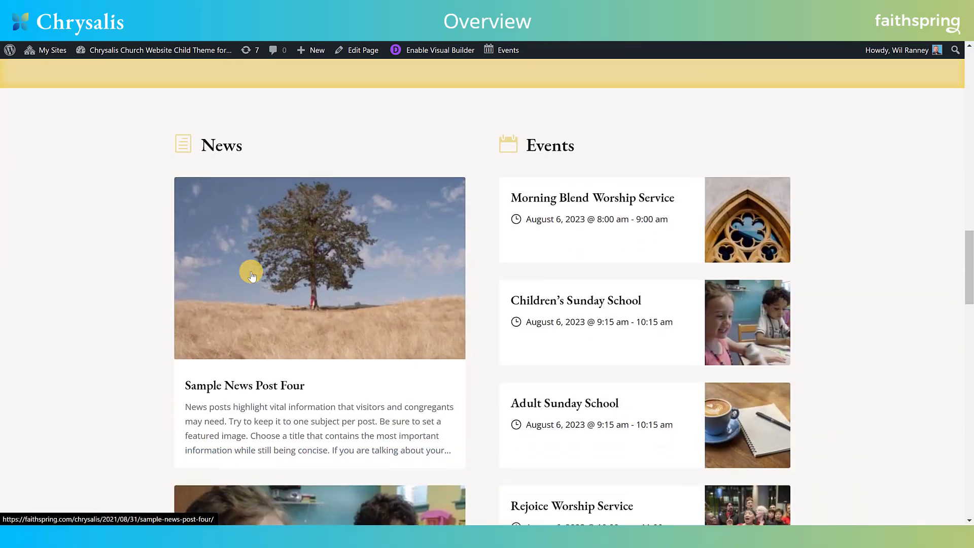
{"action": "scroll", "coordinate": [251, 274], "scroll_direction": "down", "scroll_amount": 2}
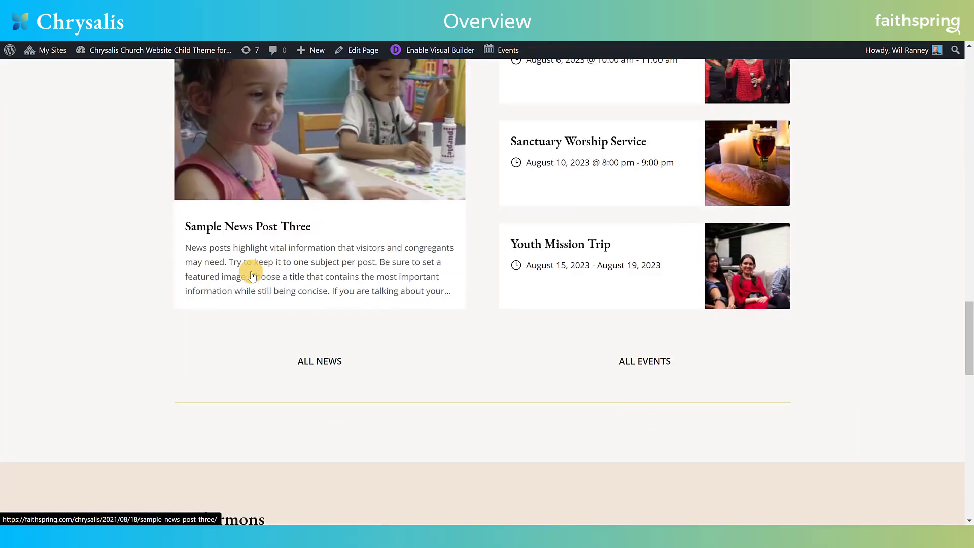
{"action": "scroll", "coordinate": [146, 271], "scroll_direction": "up", "scroll_amount": 4}
{"action": "scroll", "coordinate": [147, 273], "scroll_direction": "up", "scroll_amount": 8}
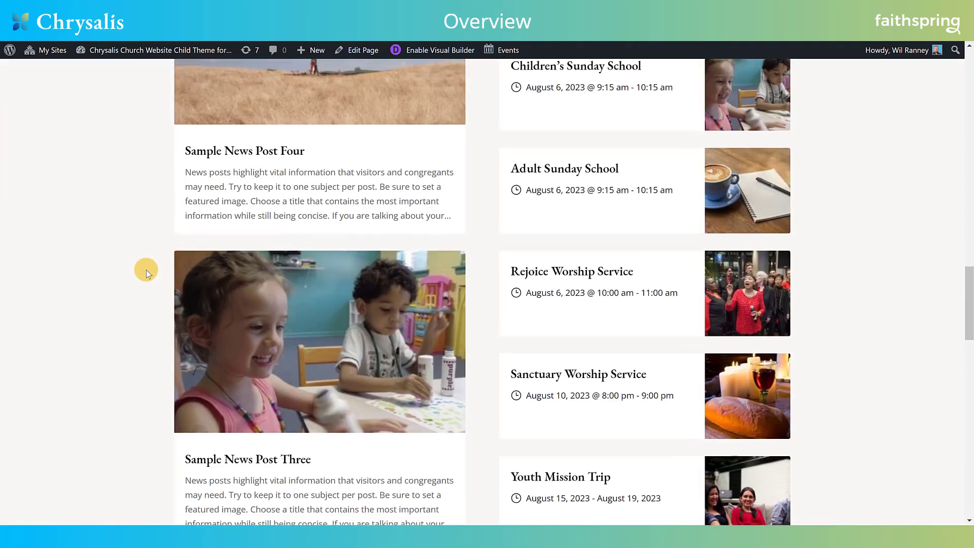
{"action": "scroll", "coordinate": [146, 273], "scroll_direction": "up", "scroll_amount": 2}
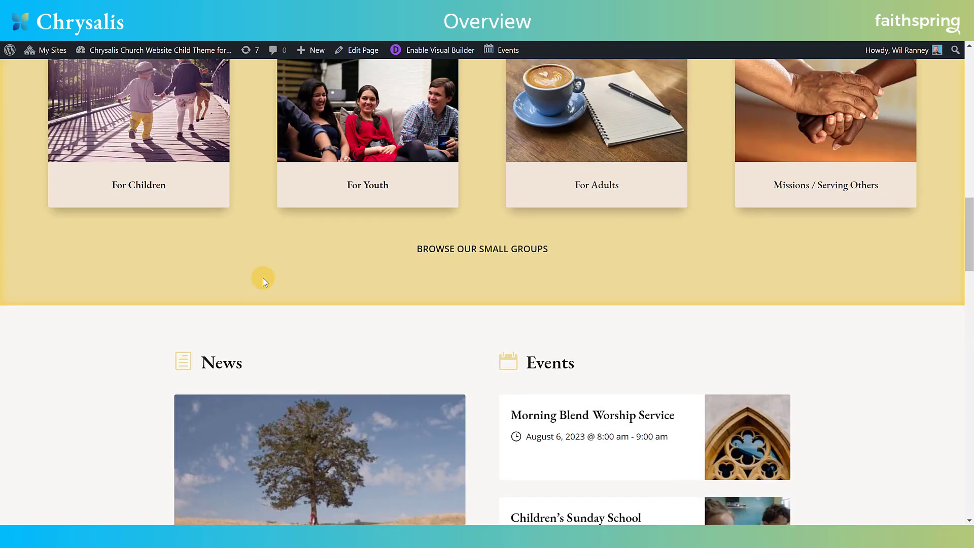
{"action": "scroll", "coordinate": [255, 257], "scroll_direction": "up", "scroll_amount": 3}
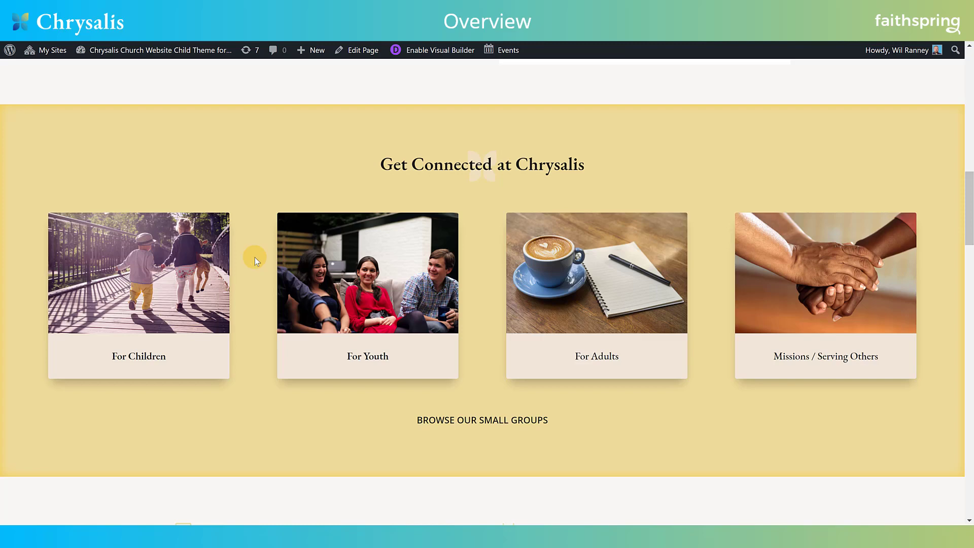
{"action": "scroll", "coordinate": [255, 261], "scroll_direction": "up", "scroll_amount": 2}
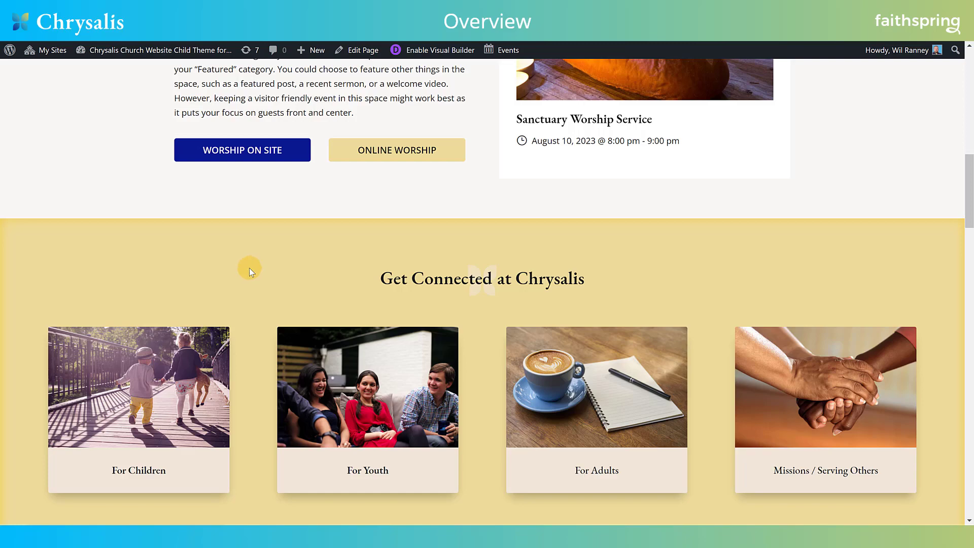
{"action": "scroll", "coordinate": [250, 269], "scroll_direction": "up", "scroll_amount": 5}
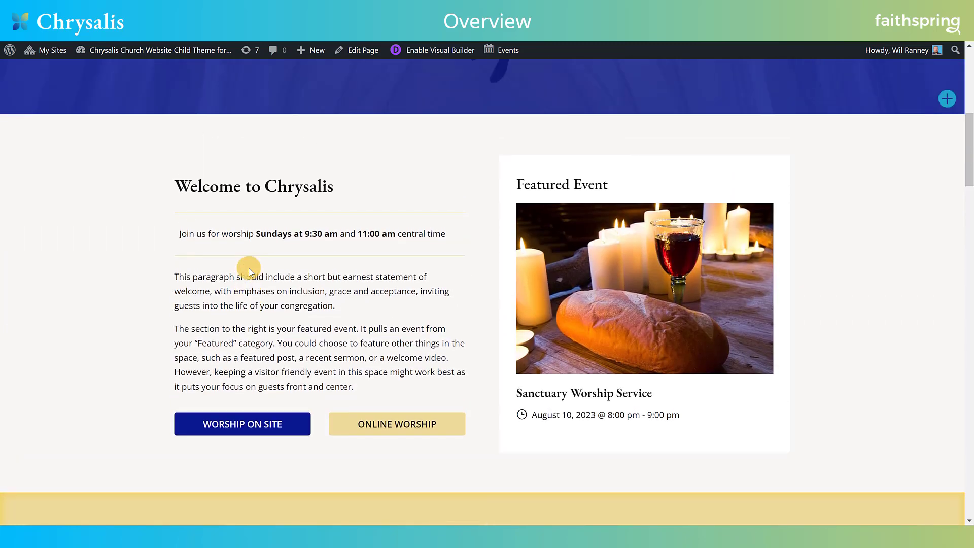
{"action": "scroll", "coordinate": [249, 268], "scroll_direction": "up", "scroll_amount": 7}
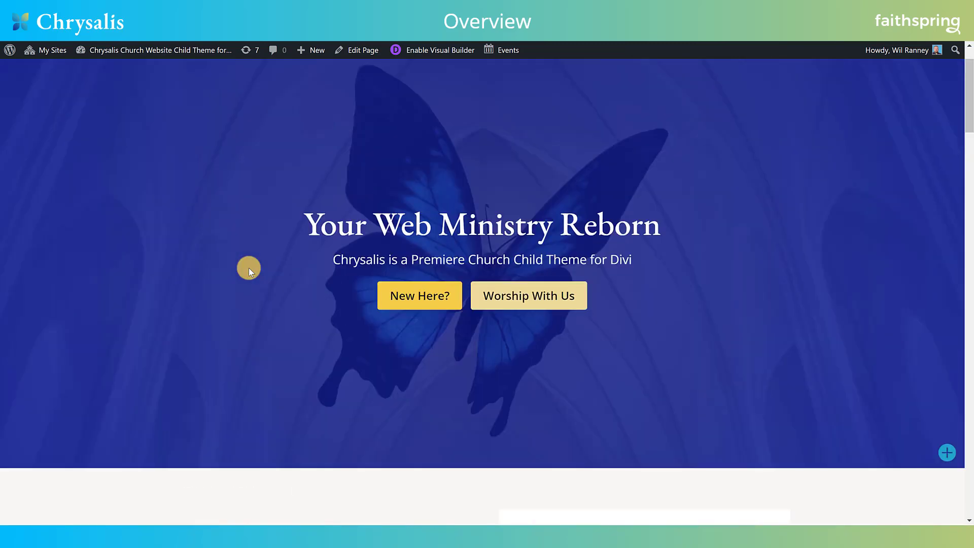
{"action": "scroll", "coordinate": [249, 268], "scroll_direction": "up", "scroll_amount": 1}
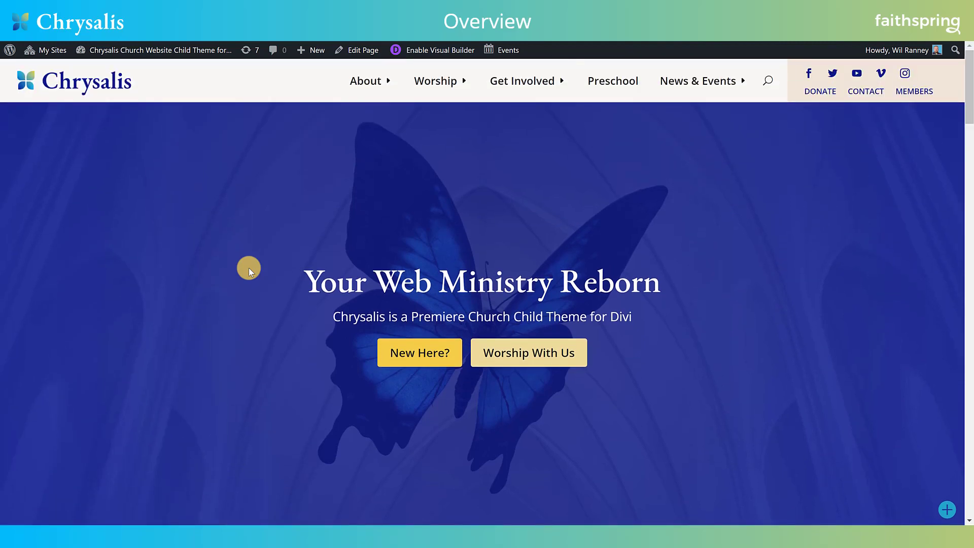
{"action": "scroll", "coordinate": [249, 267], "scroll_direction": "down", "scroll_amount": 4}
{"action": "scroll", "coordinate": [434, 342], "scroll_direction": "down", "scroll_amount": 3}
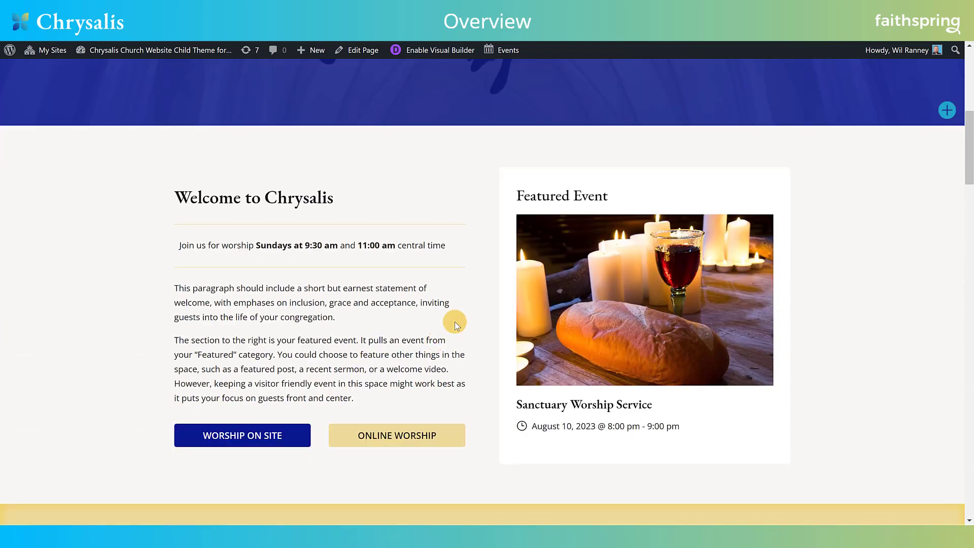
{"action": "scroll", "coordinate": [466, 326], "scroll_direction": "down", "scroll_amount": 3}
{"action": "scroll", "coordinate": [447, 328], "scroll_direction": "down", "scroll_amount": 3}
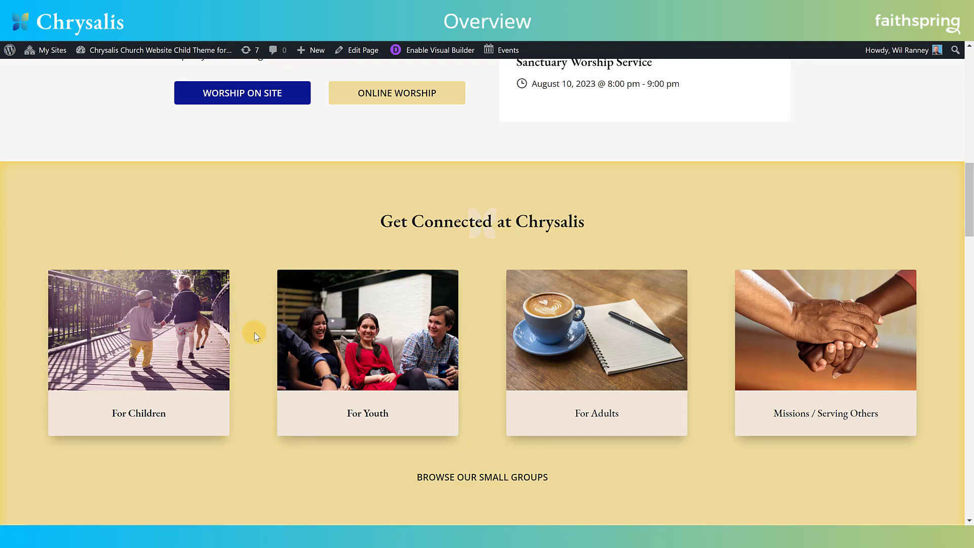
{"action": "scroll", "coordinate": [254, 333], "scroll_direction": "down", "scroll_amount": 5}
{"action": "scroll", "coordinate": [254, 333], "scroll_direction": "up", "scroll_amount": 10}
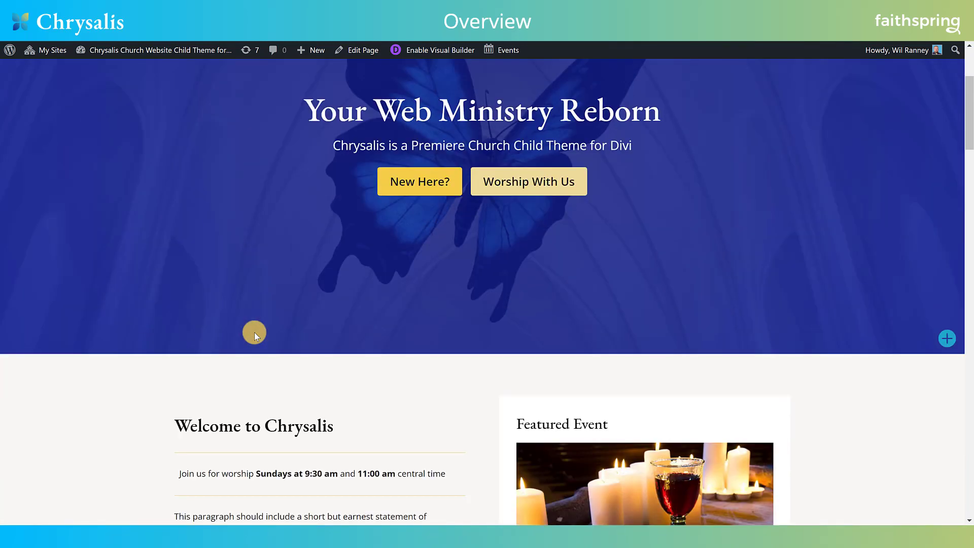
{"action": "scroll", "coordinate": [254, 333], "scroll_direction": "down", "scroll_amount": 5}
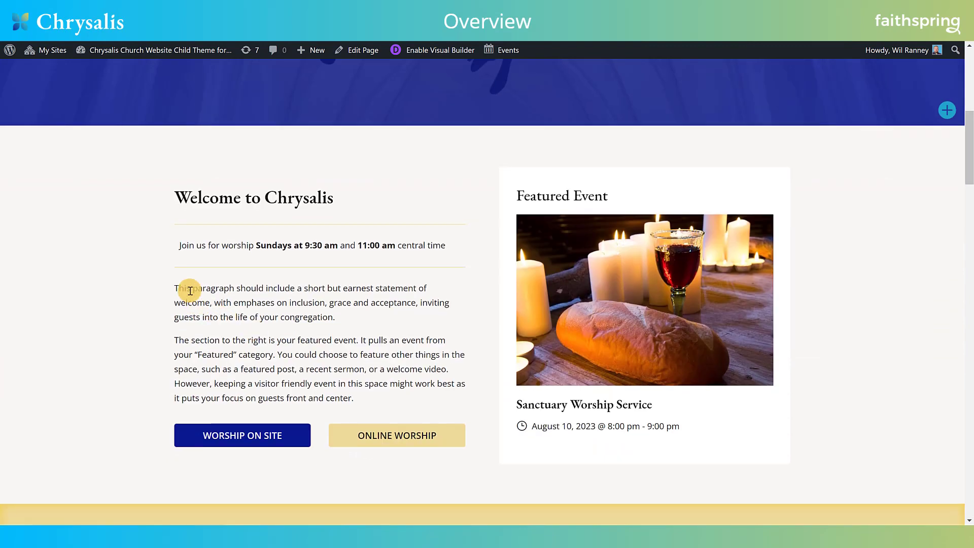
{"action": "left_click_drag", "start_coordinate": [173, 289], "coordinate": [381, 404]}
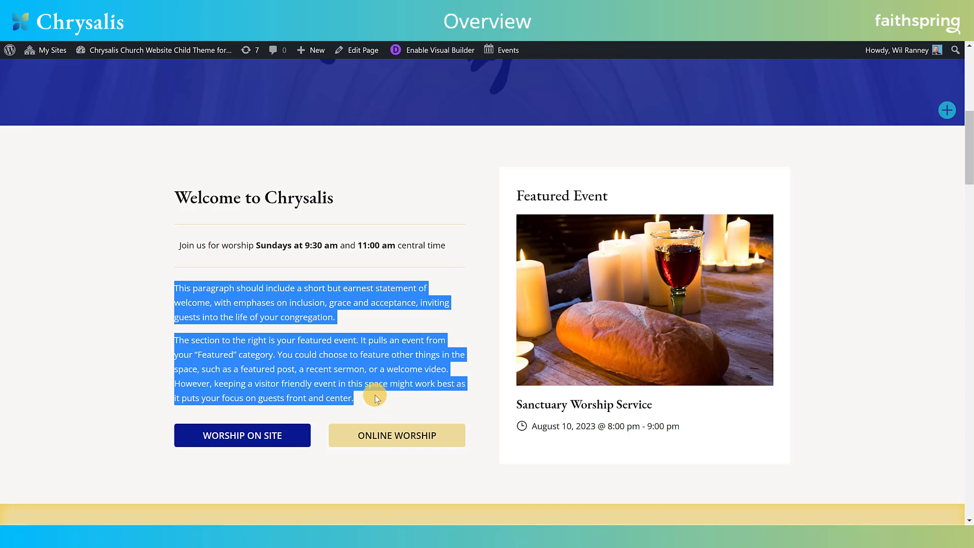
{"action": "left_click", "coordinate": [375, 395]}
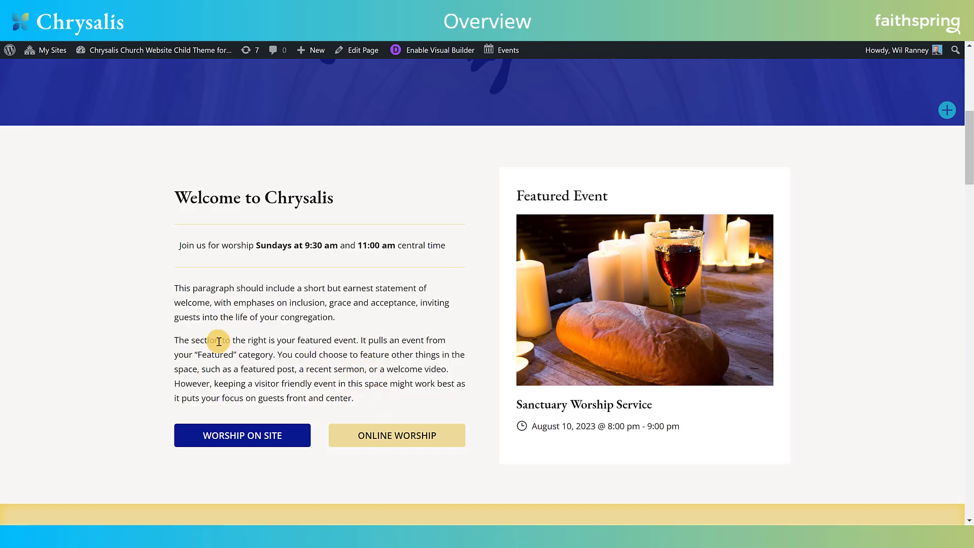
{"action": "scroll", "coordinate": [219, 340], "scroll_direction": "down", "scroll_amount": 1}
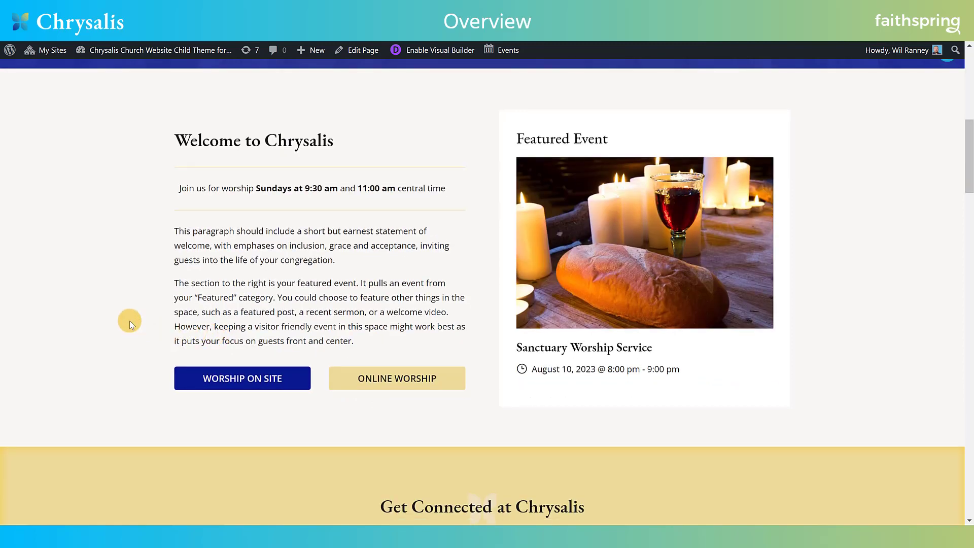
{"action": "scroll", "coordinate": [129, 320], "scroll_direction": "down", "scroll_amount": 5}
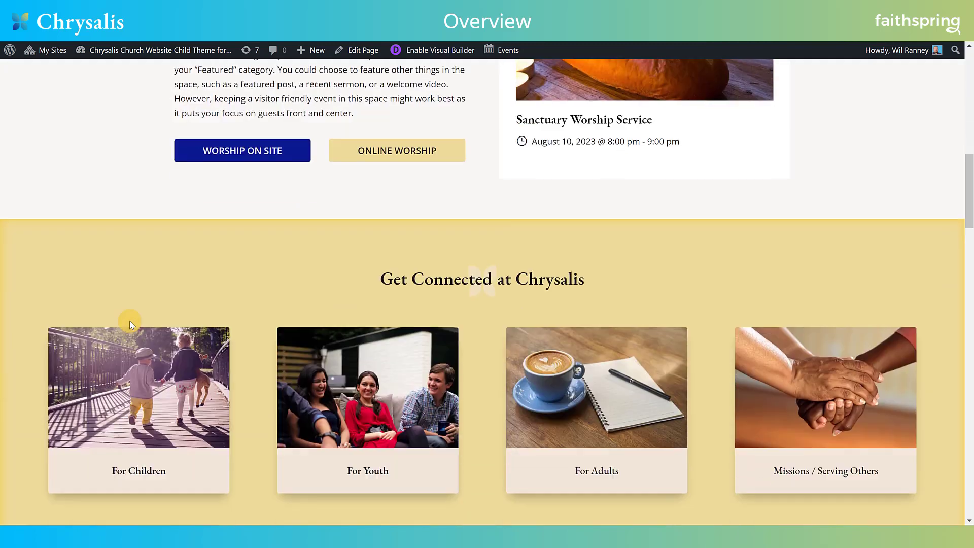
{"action": "scroll", "coordinate": [129, 320], "scroll_direction": "down", "scroll_amount": 9}
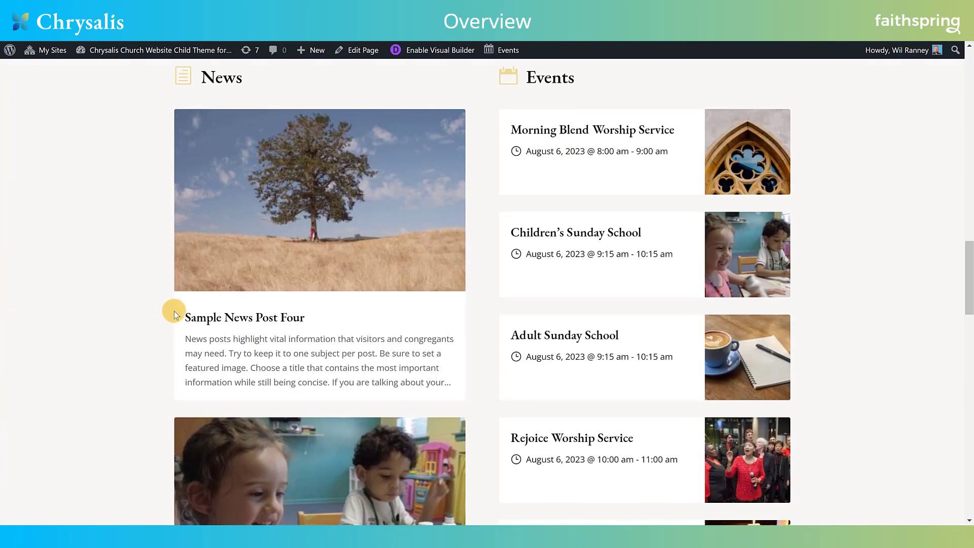
{"action": "left_click_drag", "start_coordinate": [189, 339], "coordinate": [443, 391]}
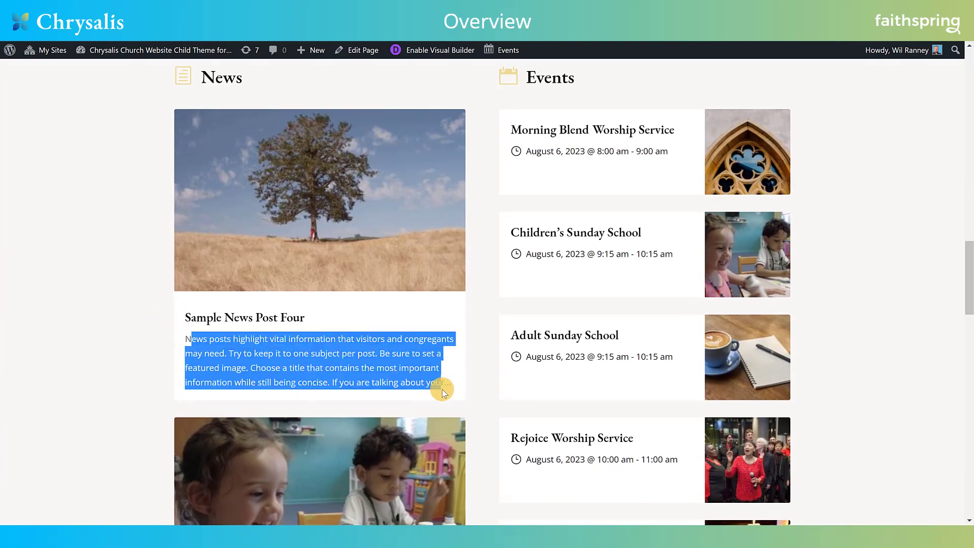
{"action": "left_click", "coordinate": [370, 364]}
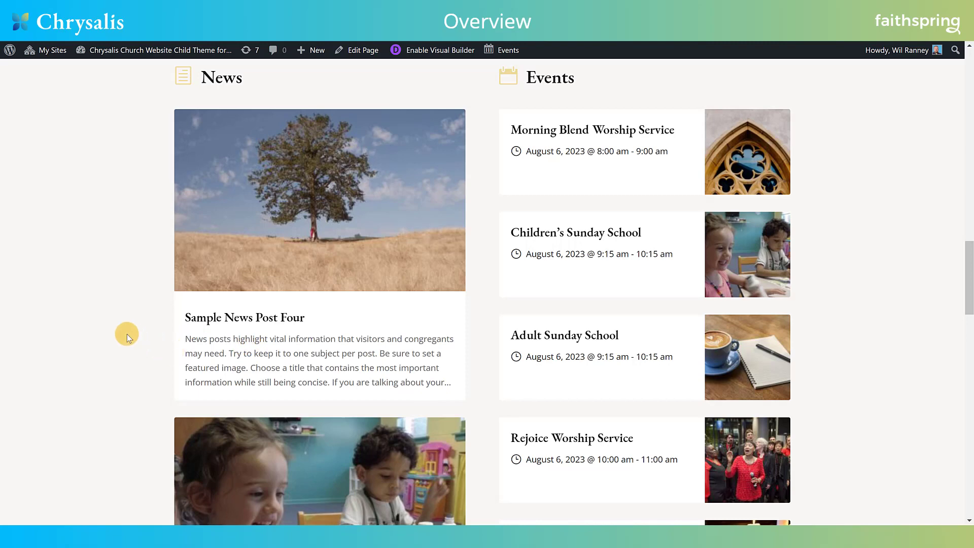
{"action": "scroll", "coordinate": [127, 334], "scroll_direction": "up", "scroll_amount": 5}
{"action": "scroll", "coordinate": [127, 334], "scroll_direction": "up", "scroll_amount": 8}
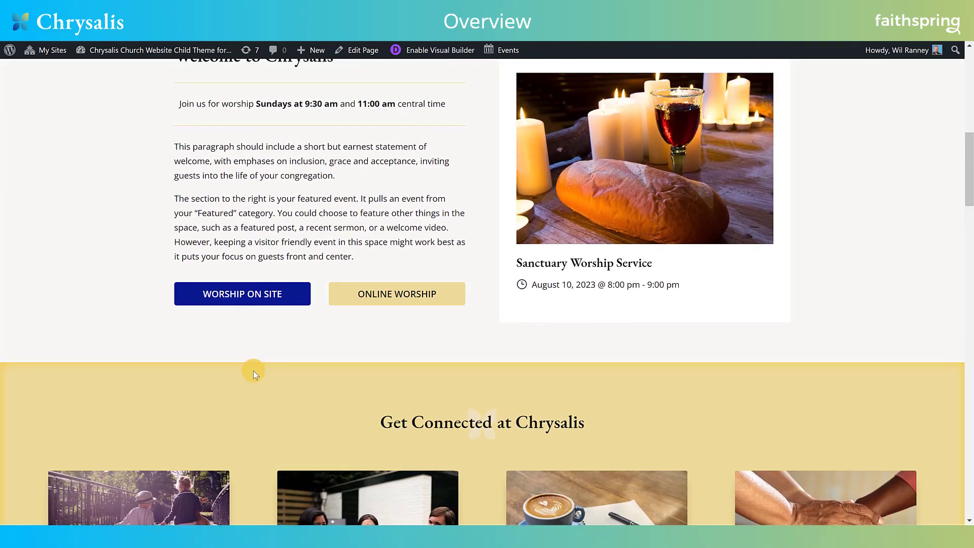
{"action": "scroll", "coordinate": [253, 373], "scroll_direction": "up", "scroll_amount": 10}
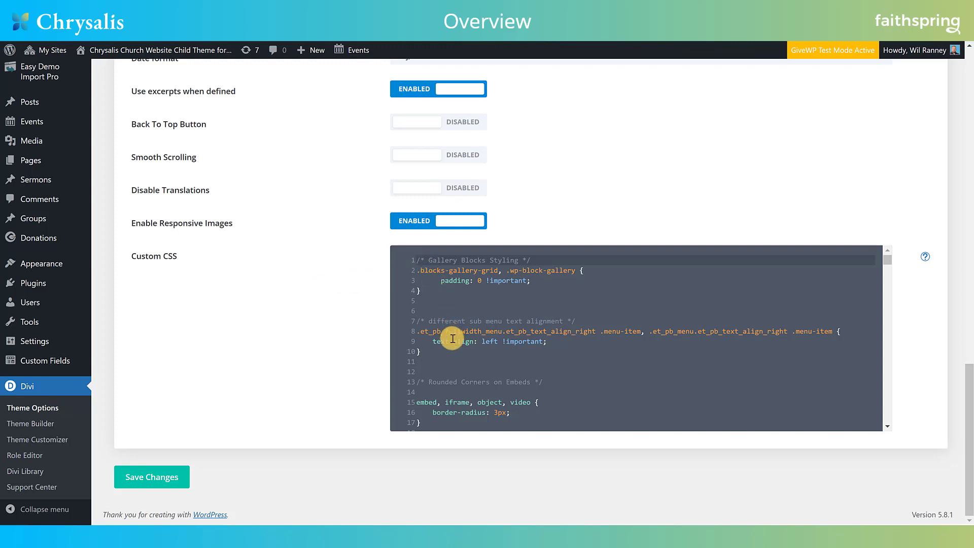
Scroll down Theme Options to the Custom CSS box and review rules like .give-btn
{"action": "scroll", "coordinate": [457, 370], "scroll_direction": "down", "scroll_amount": 5}
{"action": "scroll", "coordinate": [456, 370], "scroll_direction": "down", "scroll_amount": 8}
{"action": "scroll", "coordinate": [457, 369], "scroll_direction": "down", "scroll_amount": 10}
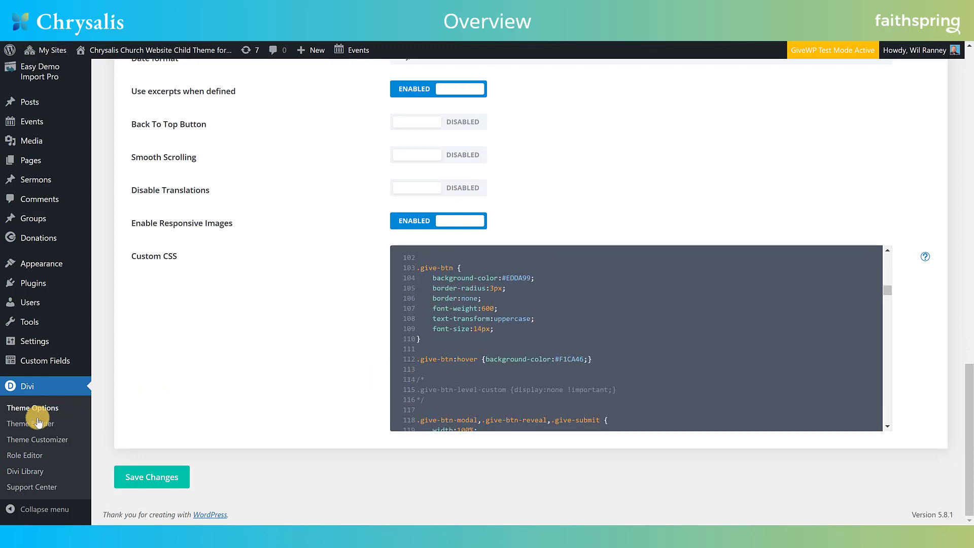
{"action": "mouse_move", "coordinate": [30, 364]}
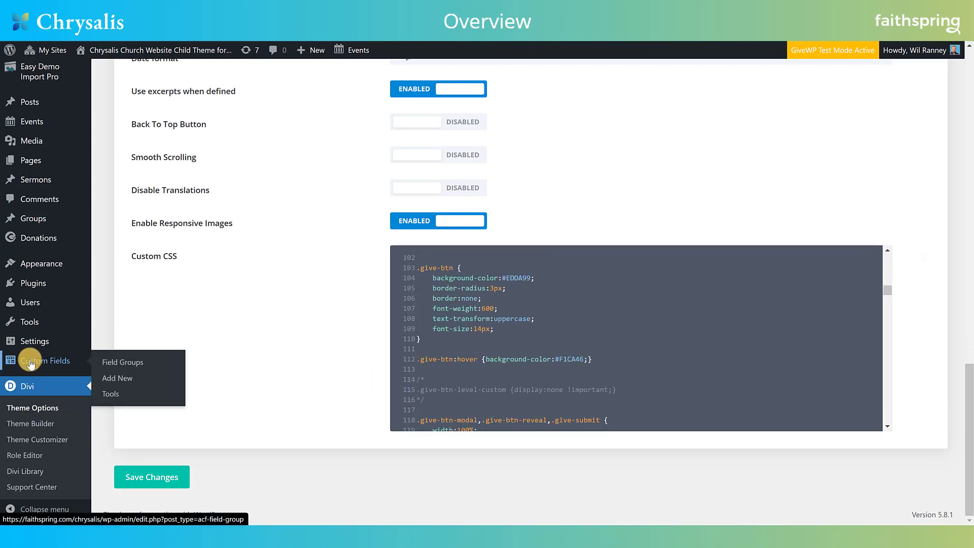
Open Custom Fields > Field Groups to list the site's custom field groups
{"action": "left_click", "coordinate": [125, 363]}
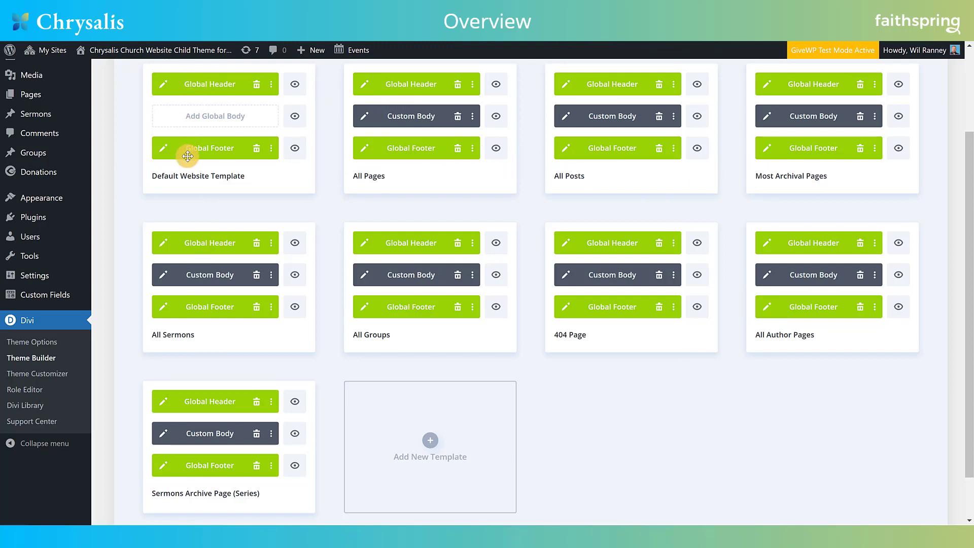
Edit the All Pages template's Custom Body layout from the Theme Builder
{"action": "left_click", "coordinate": [365, 119]}
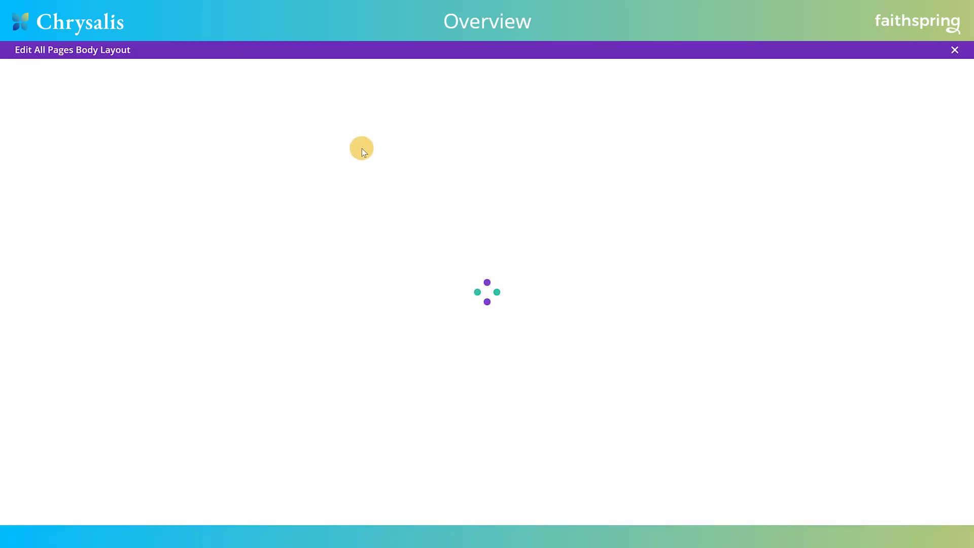